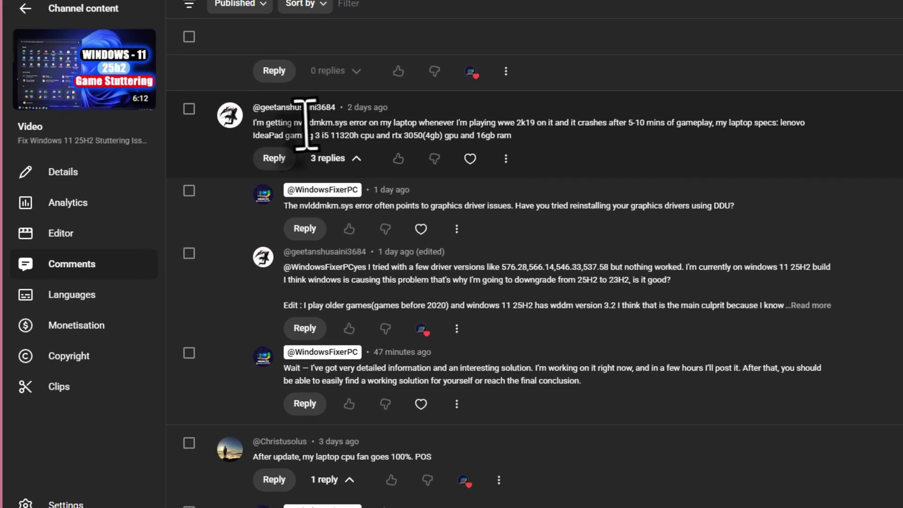
Highlight the nvlddmkm.sys error, the game being played and how soon it crashes
left_click_drag(225, 160, 258, 160)
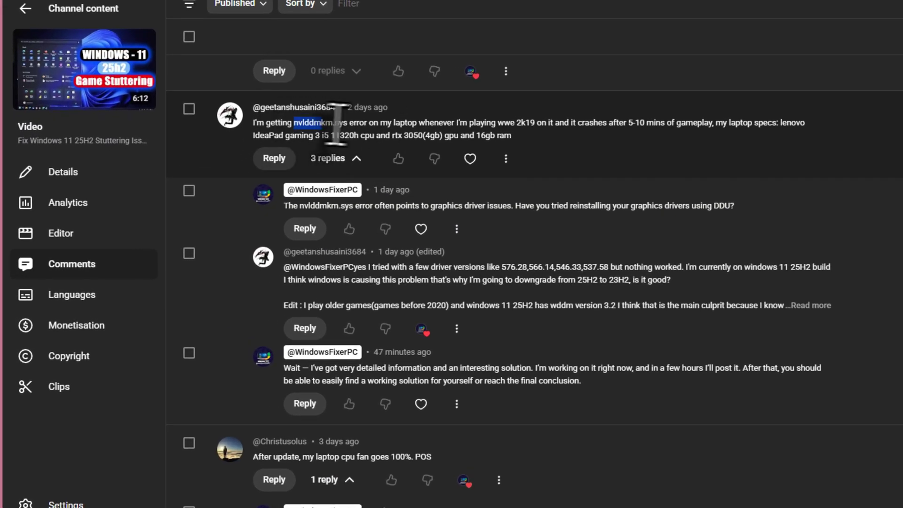
left_click_drag(337, 124, 391, 123)
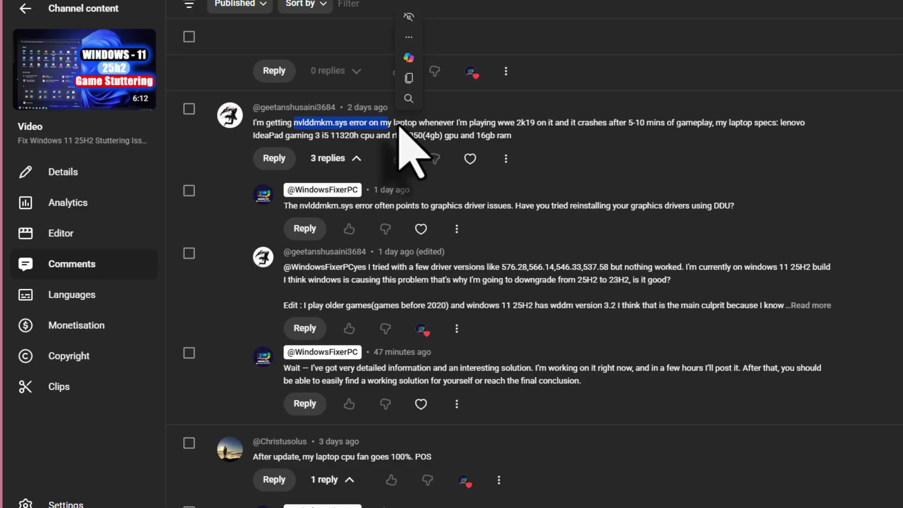
left_click_drag(497, 123, 548, 123)
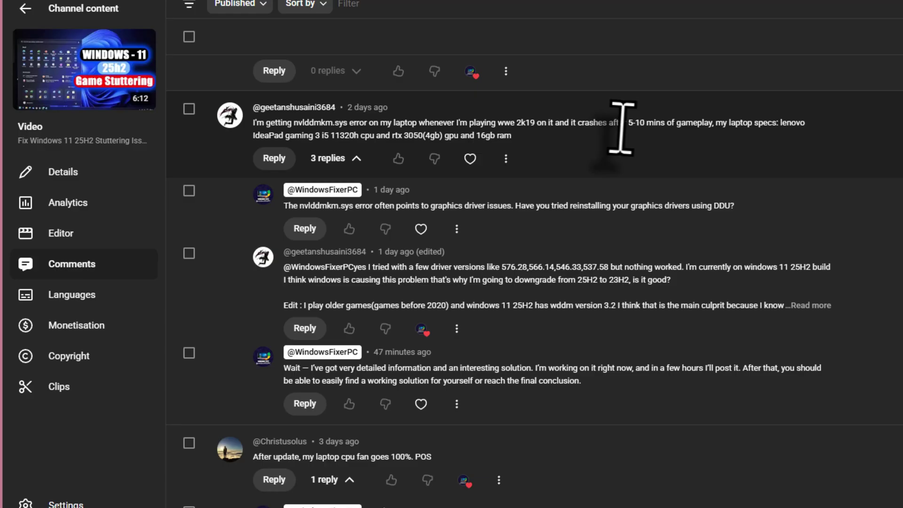
left_click_drag(629, 123, 669, 124)
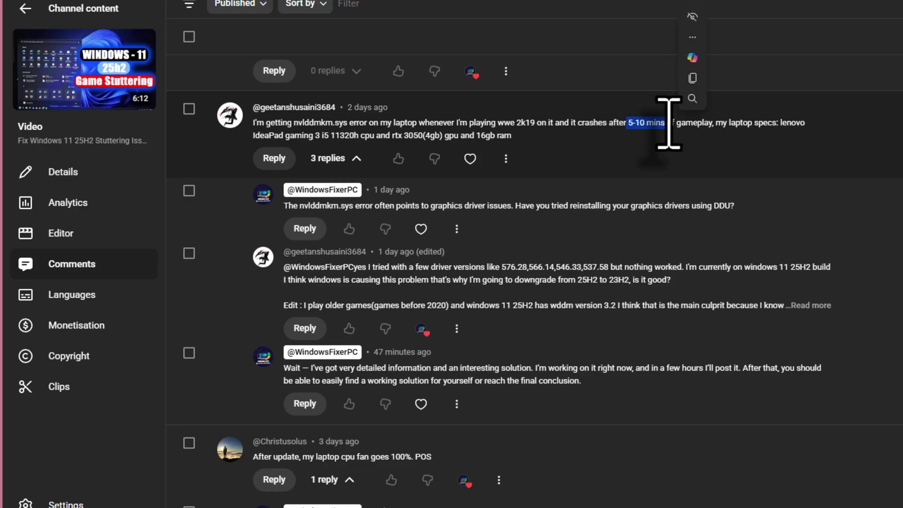
left_click(599, 158)
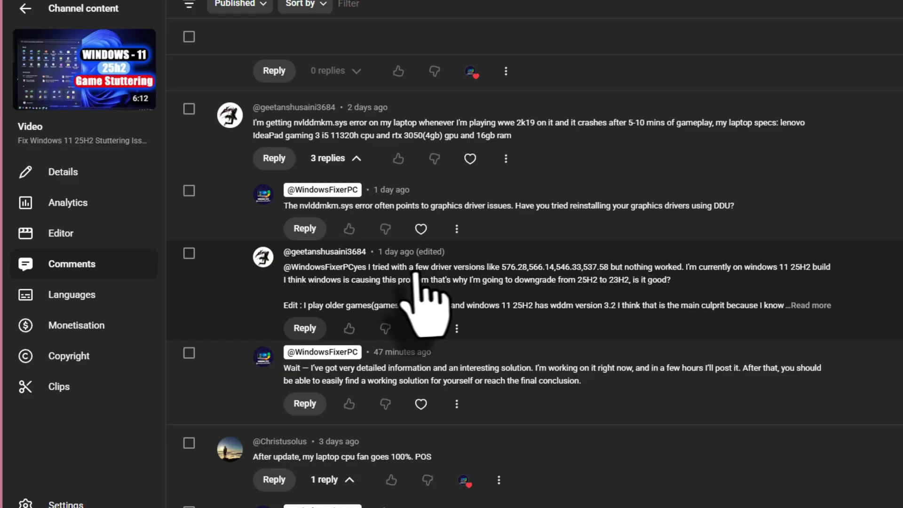
Highlight the tried driver versions and the WDDM 3.2 note, then expand the viewer's edited reply
left_click_drag(391, 269, 829, 269)
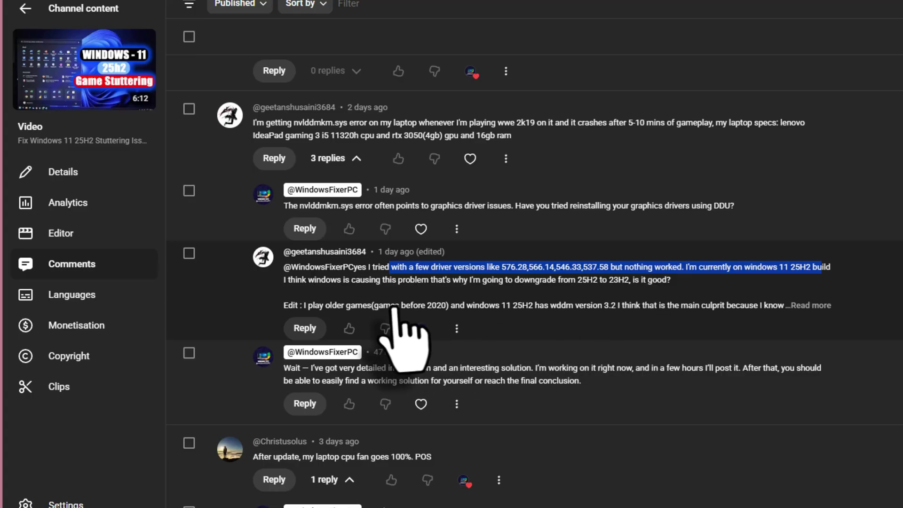
left_click_drag(383, 306, 615, 307)
left_click(811, 305)
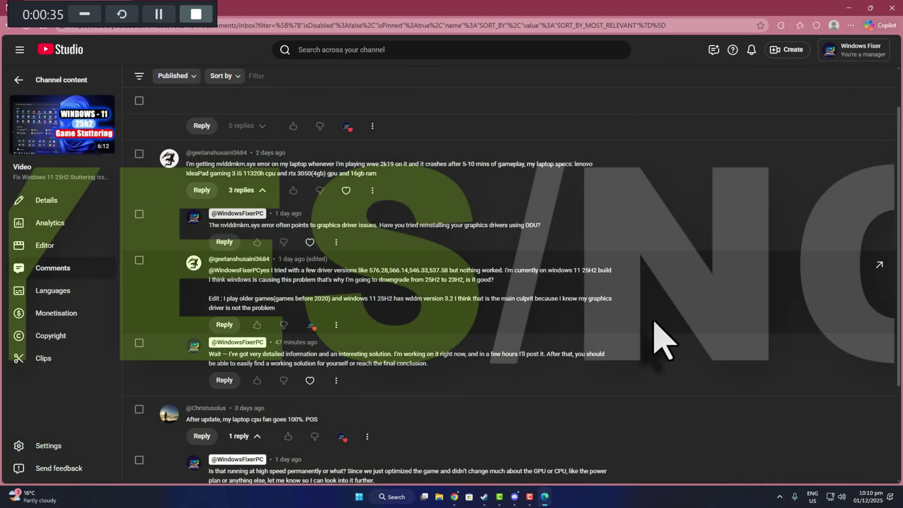
Close YouTube Studio and bring up the r/techsupport 'nvlkddmkm.sys crashes in games' post in Chrome
left_click(895, 9)
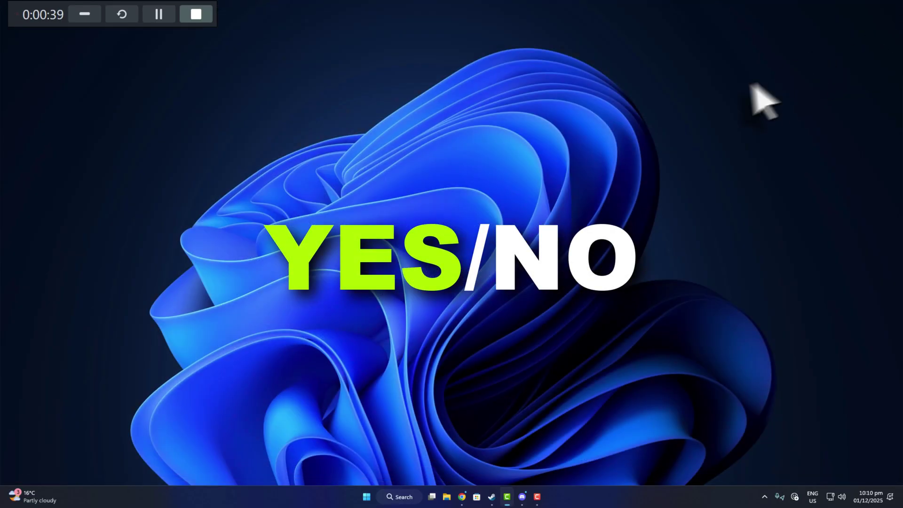
left_click(85, 14)
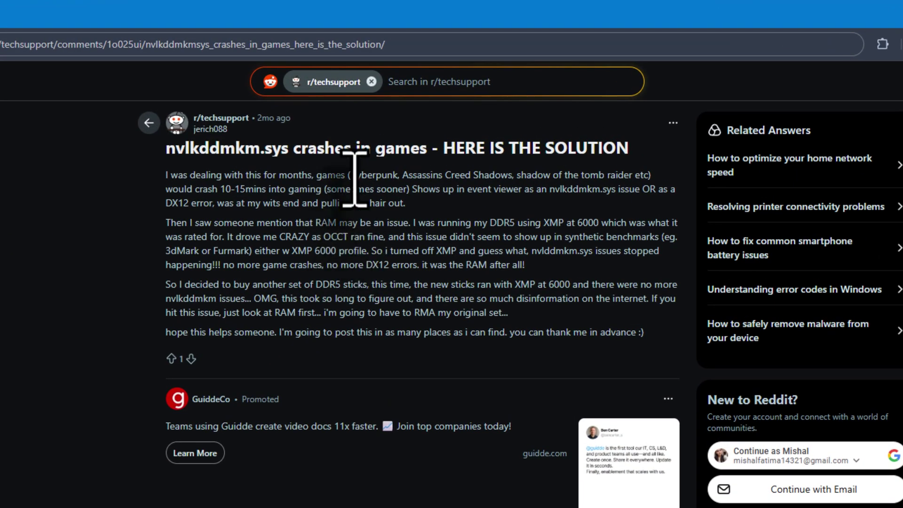
Highlight the crashing games, when and where the error appears, the DX12 error, and the RAM suspicion
left_click_drag(356, 173, 650, 175)
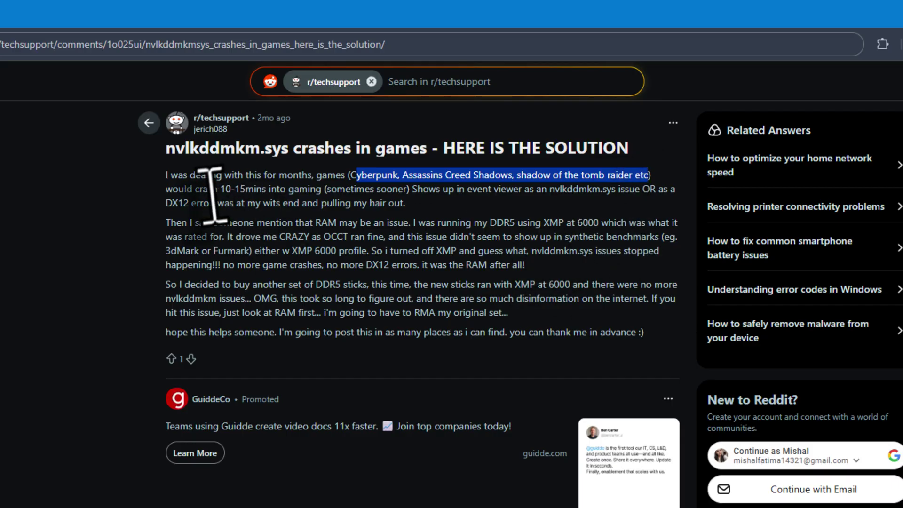
left_click_drag(213, 191, 408, 189)
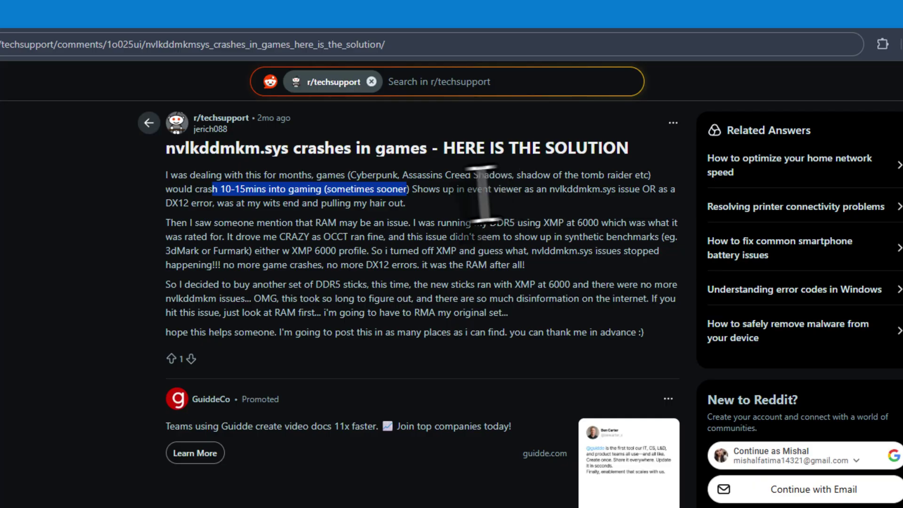
left_click_drag(472, 189, 615, 189)
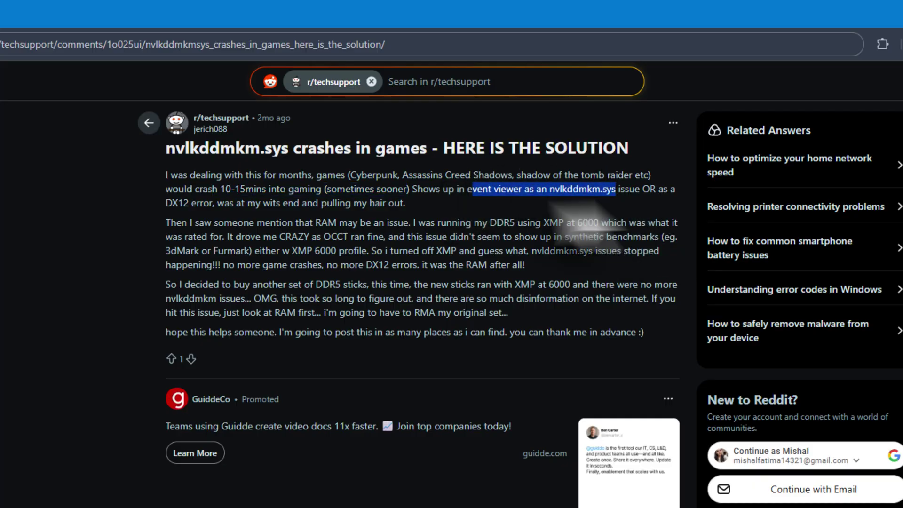
left_click_drag(166, 203, 240, 229)
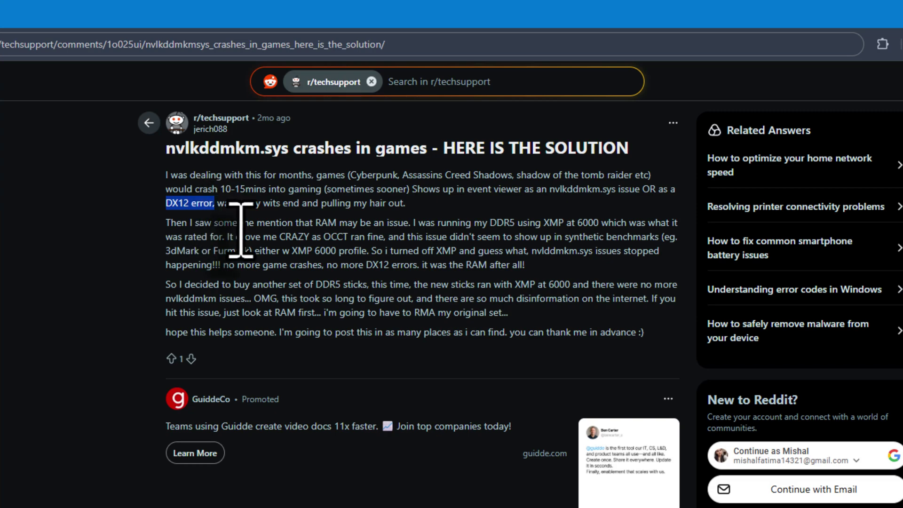
left_click_drag(254, 223, 540, 223)
left_click(476, 229)
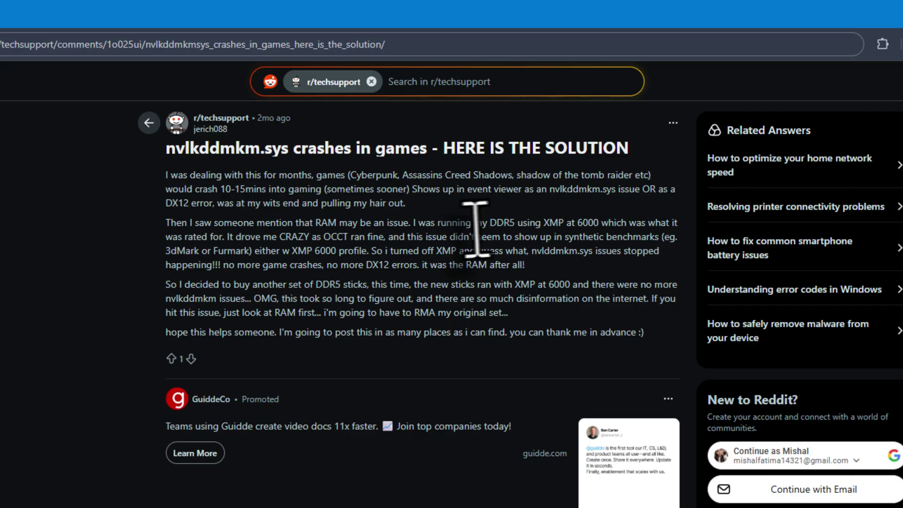
Highlight the DDR5 XMP 6000 setting, the benchmark results, and the line about buying new RAM sticks
left_click_drag(481, 223, 609, 222)
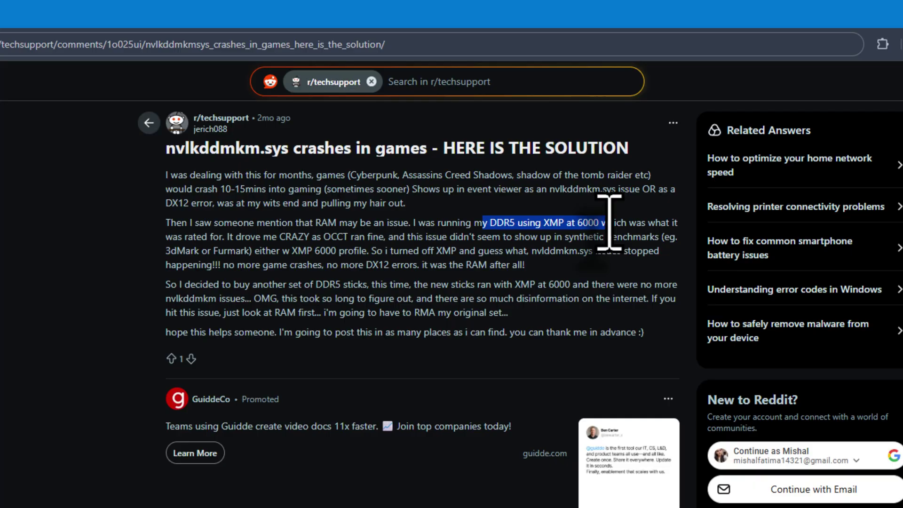
left_click_drag(609, 223, 647, 237)
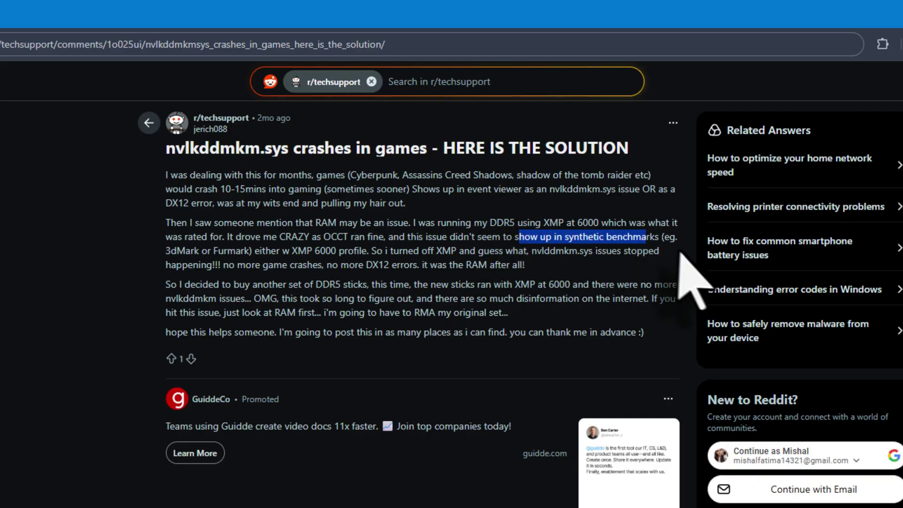
left_click_drag(166, 254, 535, 286)
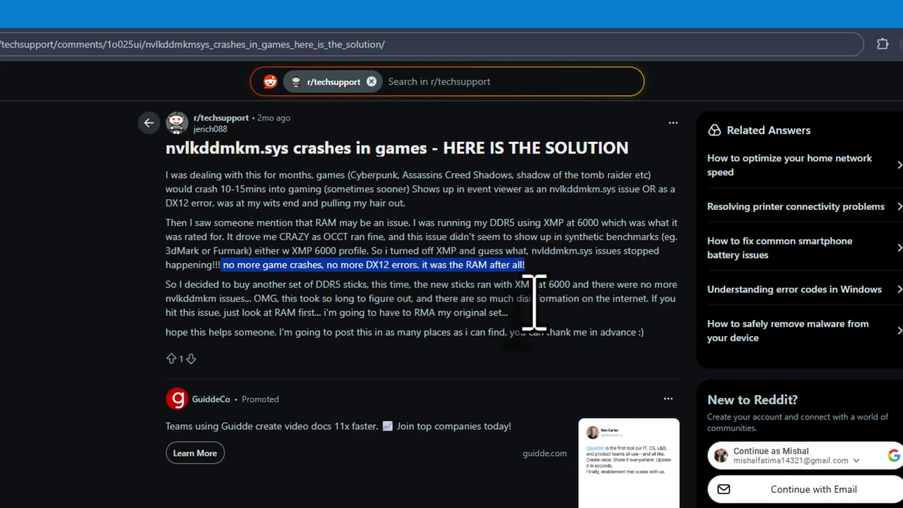
left_click(424, 313)
left_click_drag(299, 286, 262, 286)
left_click(470, 312)
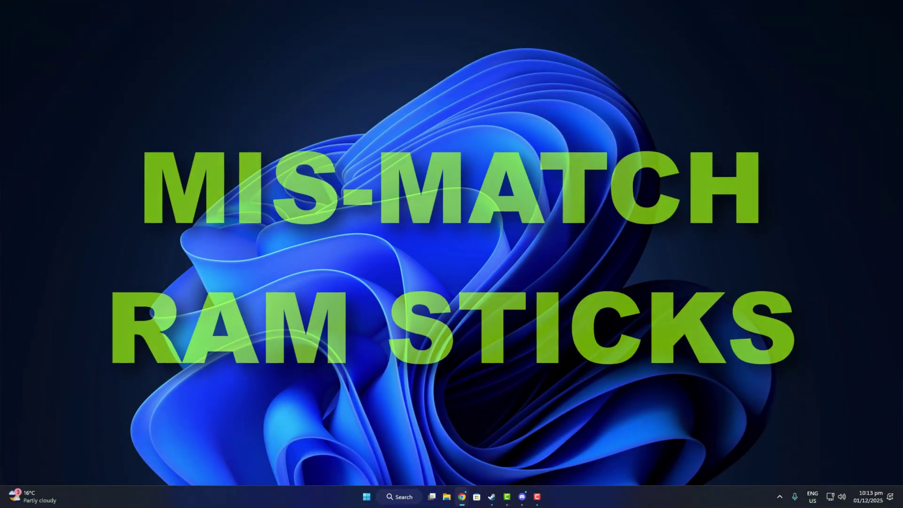
Restore the Reddit nvlkddmkm.sys crash post window from the taskbar
right_click(269, 260)
left_click(276, 266)
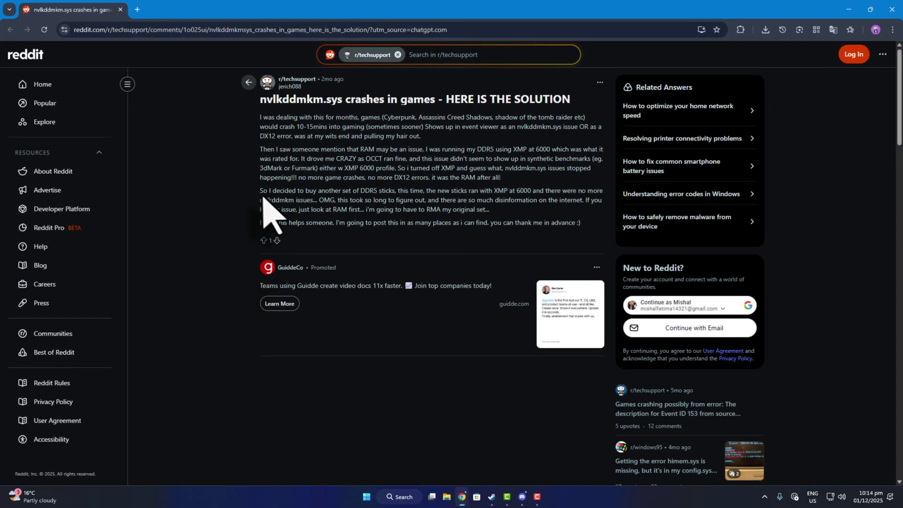
Highlight the post's closing advice about buying new DDR5 sticks and checking RAM first
left_click_drag(261, 191, 604, 203)
left_click(321, 214)
left_click_drag(269, 210, 497, 211)
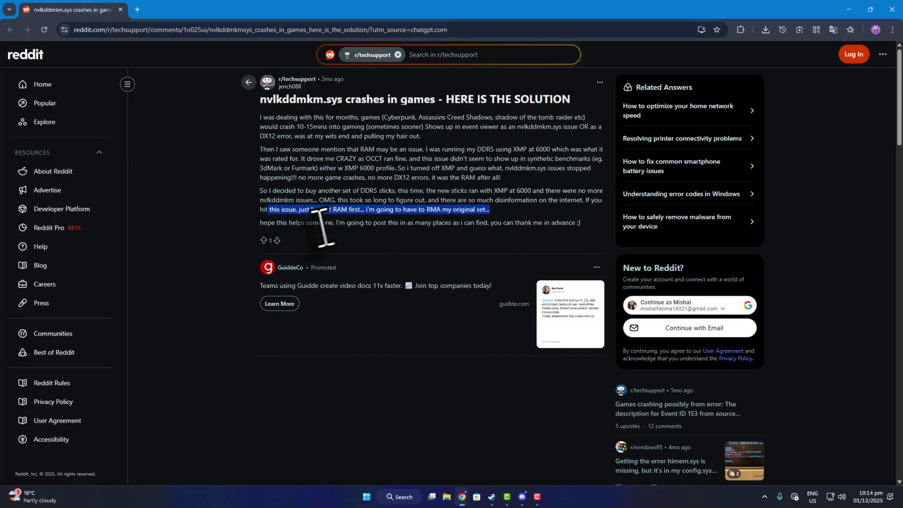
left_click_drag(322, 222, 579, 223)
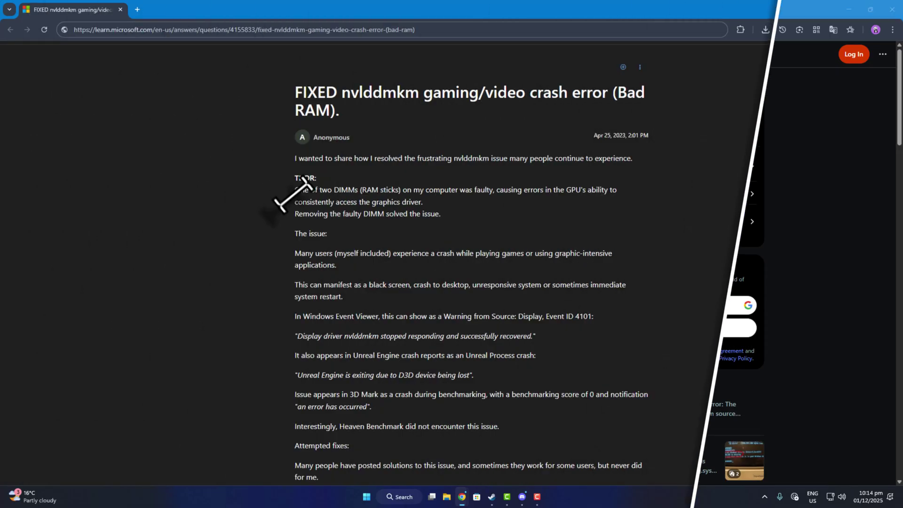
Highlight the TL;DR lines about the faulty RAM stick and removing the bad DIMM, then scroll the answer
left_click_drag(295, 189, 620, 194)
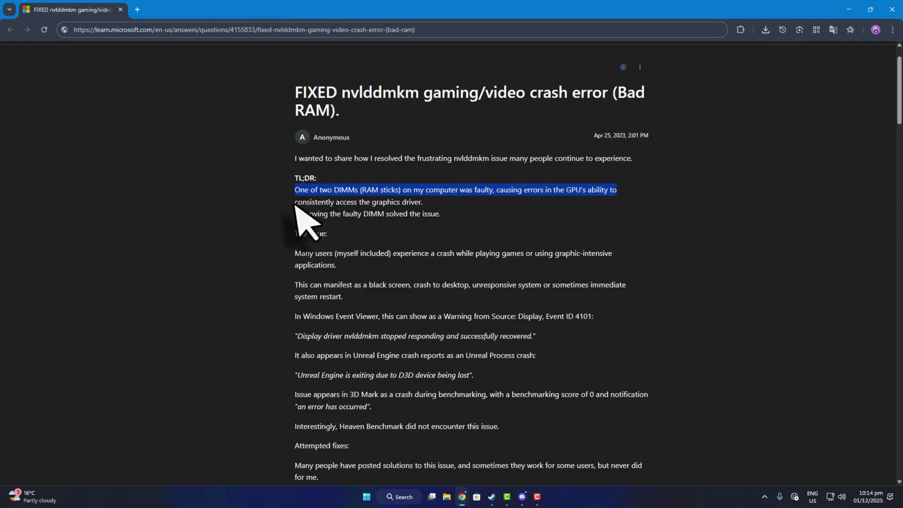
left_click_drag(295, 202, 414, 202)
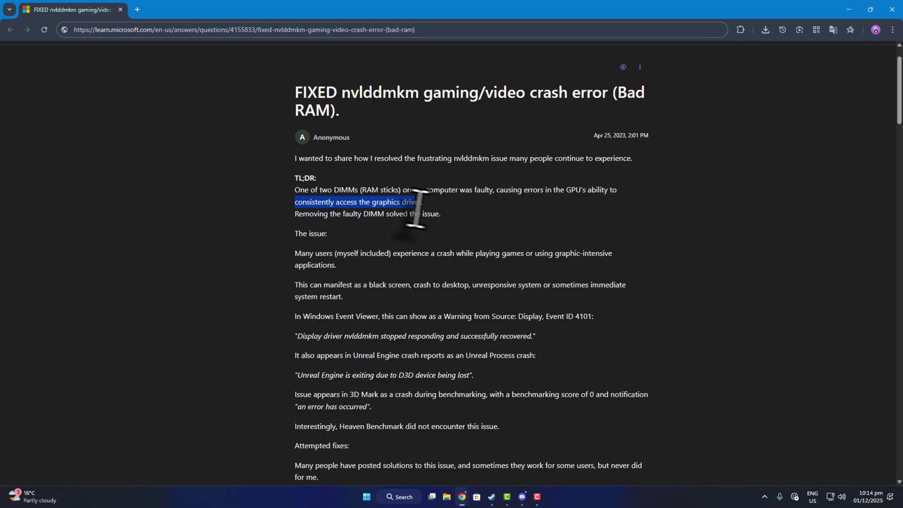
left_click_drag(295, 214, 446, 214)
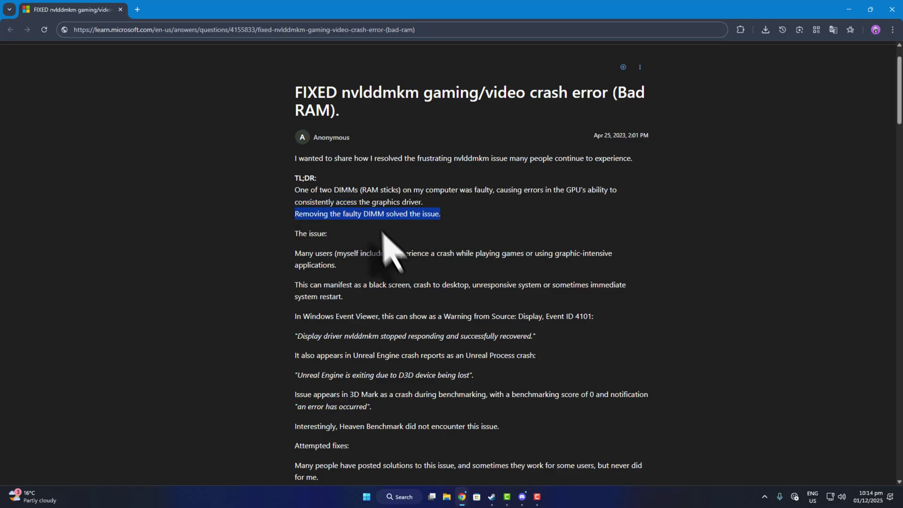
scroll(397, 258, "down", 1)
scroll(517, 263, "down", 2)
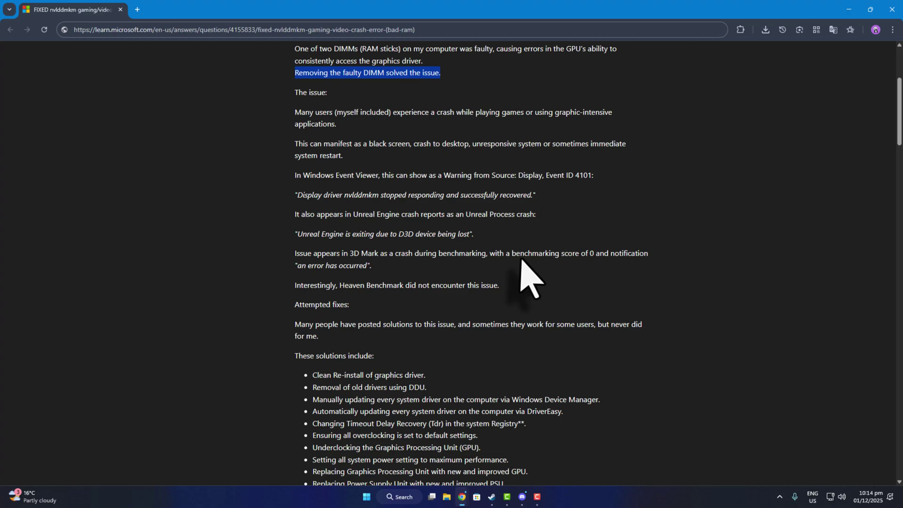
scroll(522, 235, "up", 3)
Close both the Microsoft Learn answer and the Reddit post windows
left_click(894, 9)
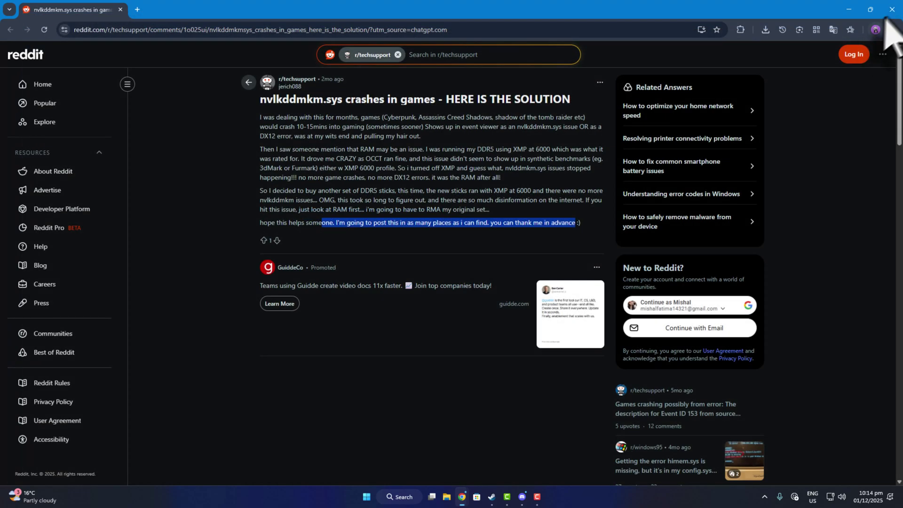
left_click(894, 10)
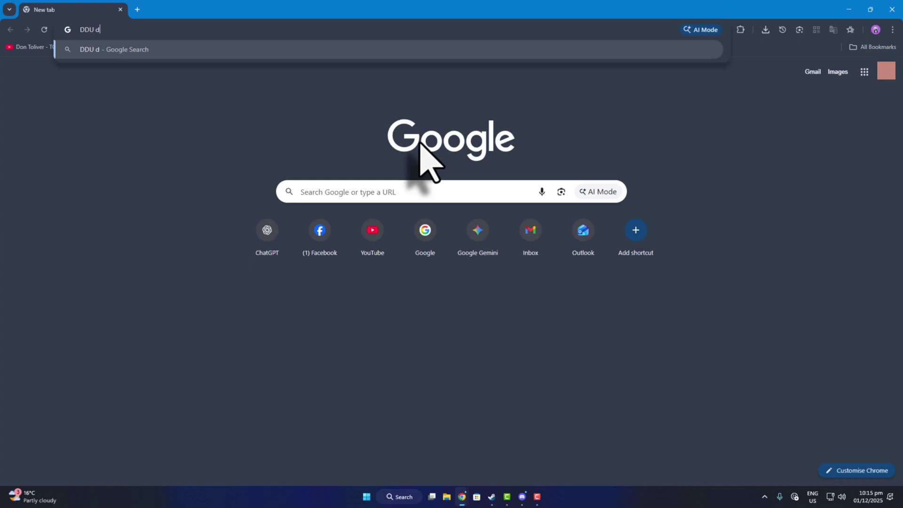
Search Google for 'DDU driver uninstaller'
type("river uninstaller")
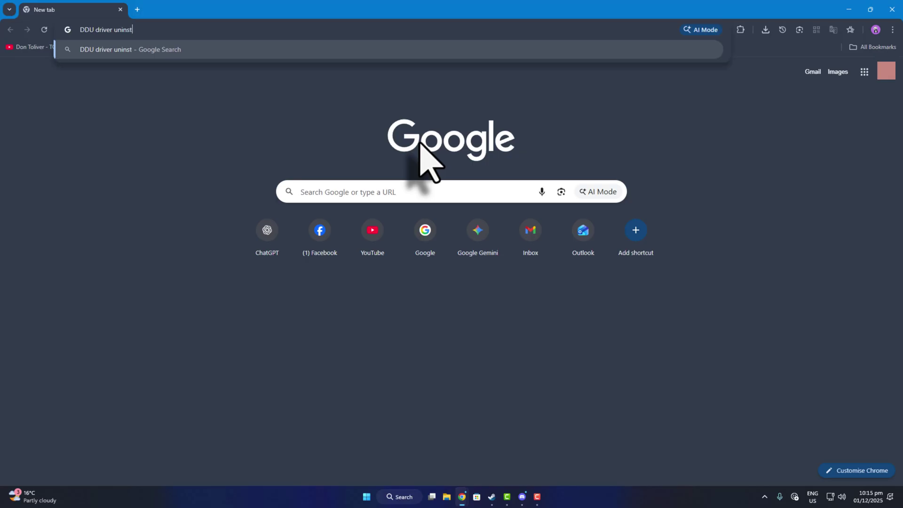
key("Return")
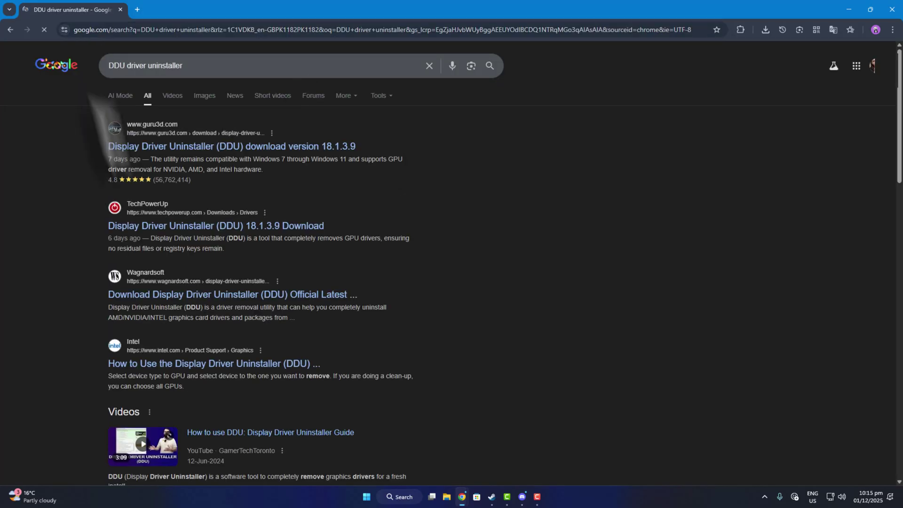
left_click_drag(212, 64, 107, 66)
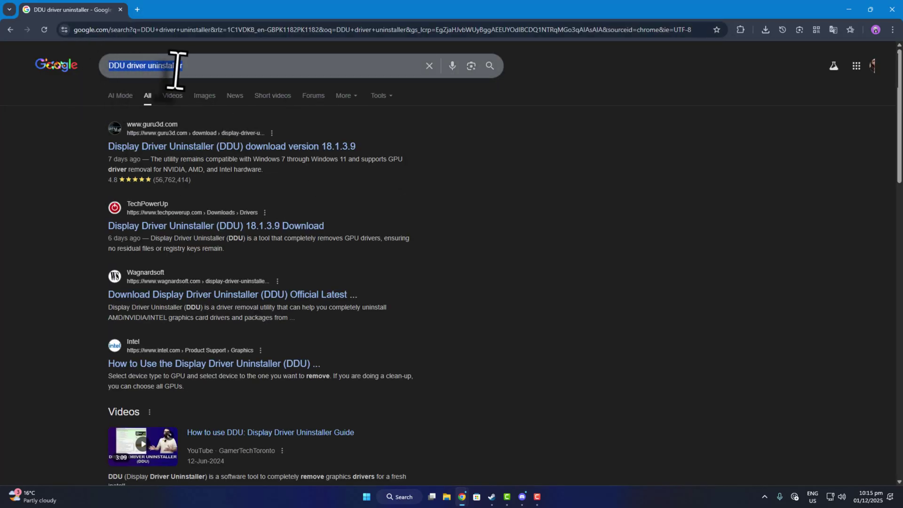
Open the guru3d DDU 18.1.3.9 page and download it from the EU mirror
left_click(193, 147)
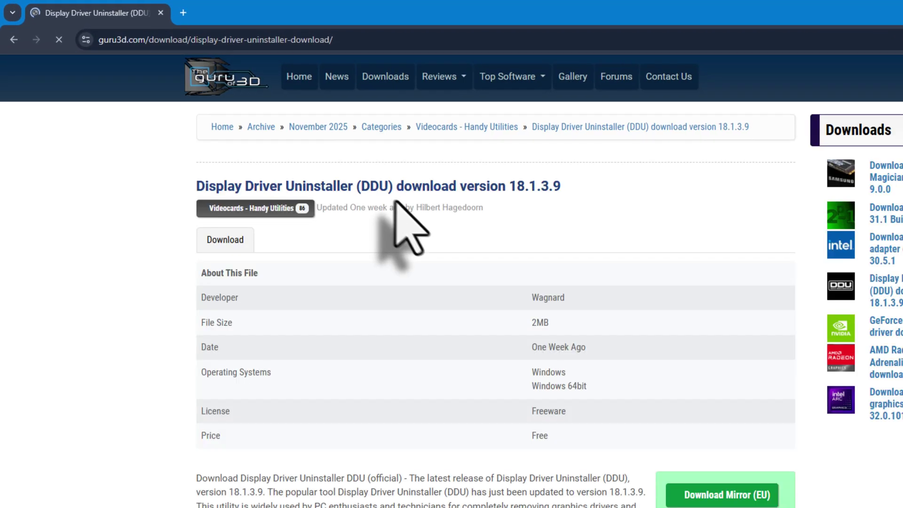
scroll(423, 245, "down", 1)
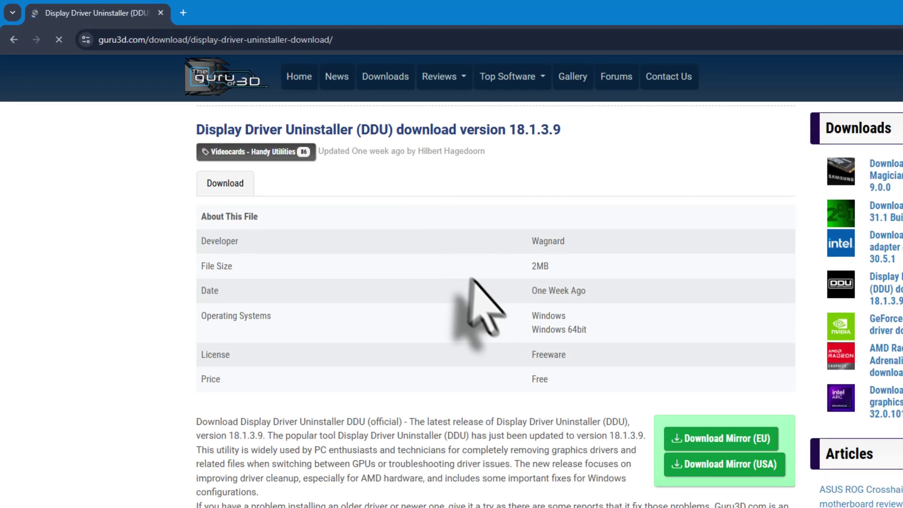
left_click(724, 435)
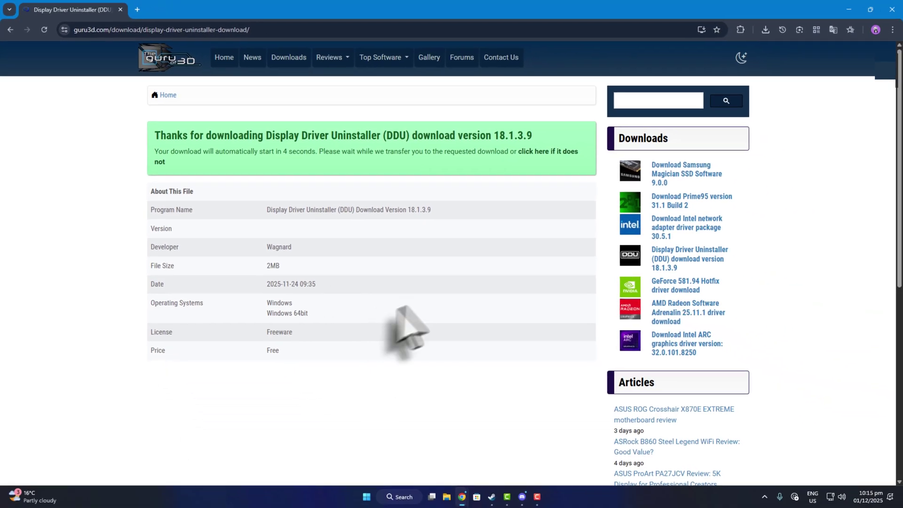
scroll(409, 325, "down", 1)
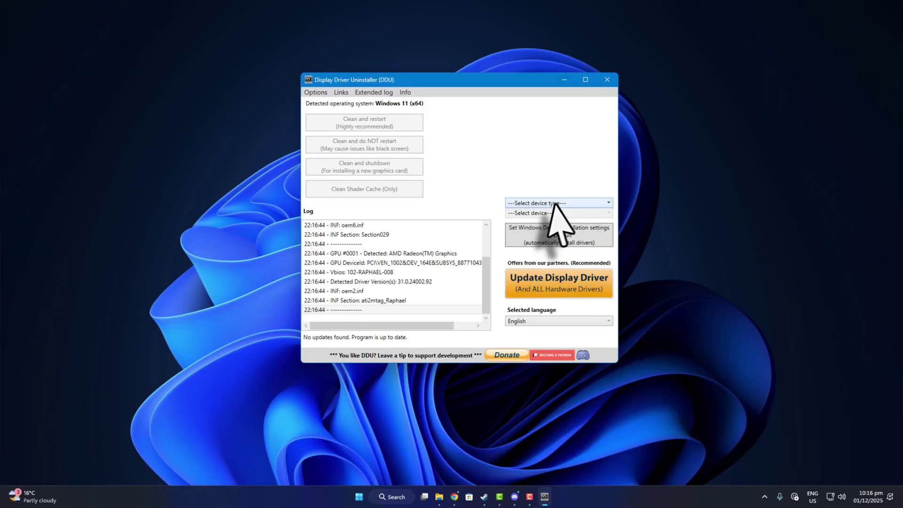
Set DDU's device type to GPU and vendor to NVIDIA, then close DDU
left_click(537, 203)
left_click(551, 202)
left_click(551, 203)
left_click(529, 223)
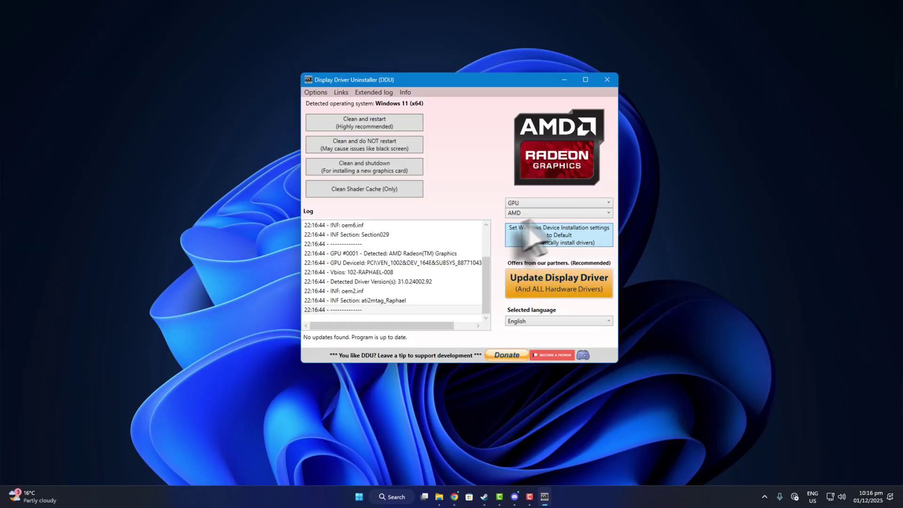
left_click(551, 213)
left_click(522, 236)
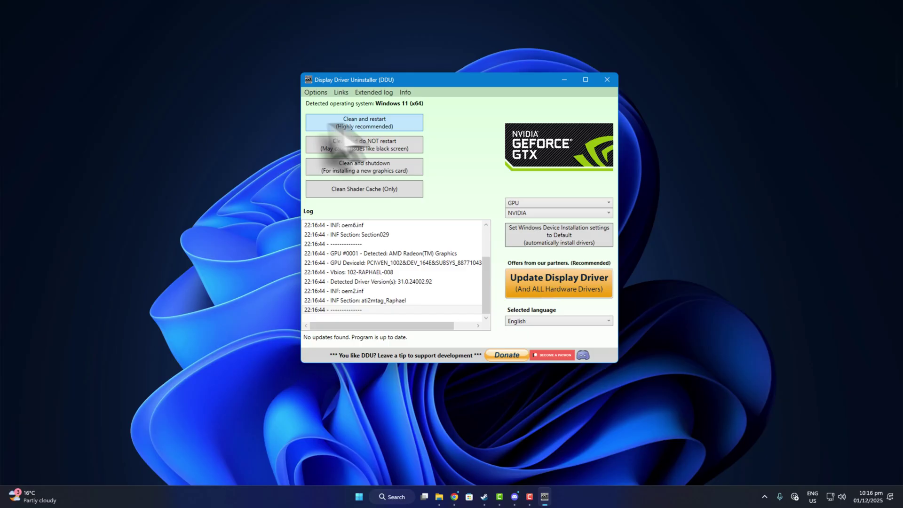
left_click(607, 79)
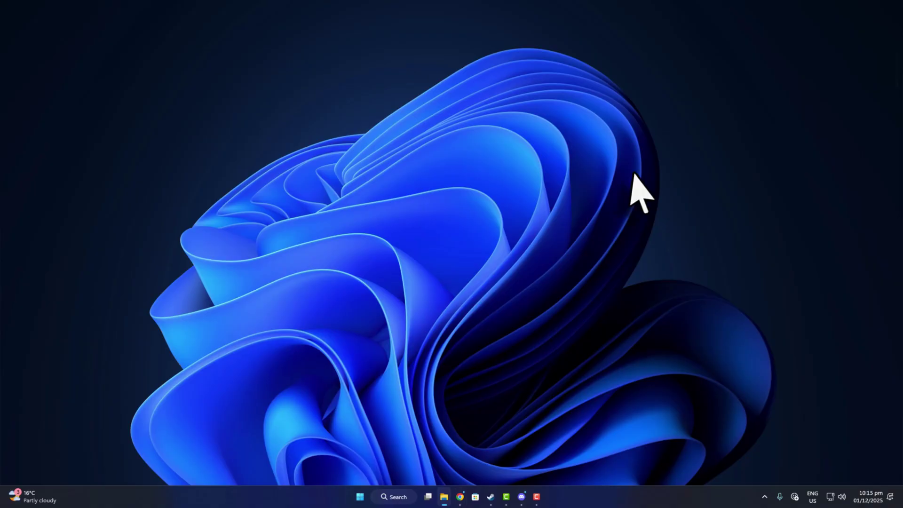
Launch MSI Afterburner from Windows search with admin rights
key("super")
type("msi afterburner")
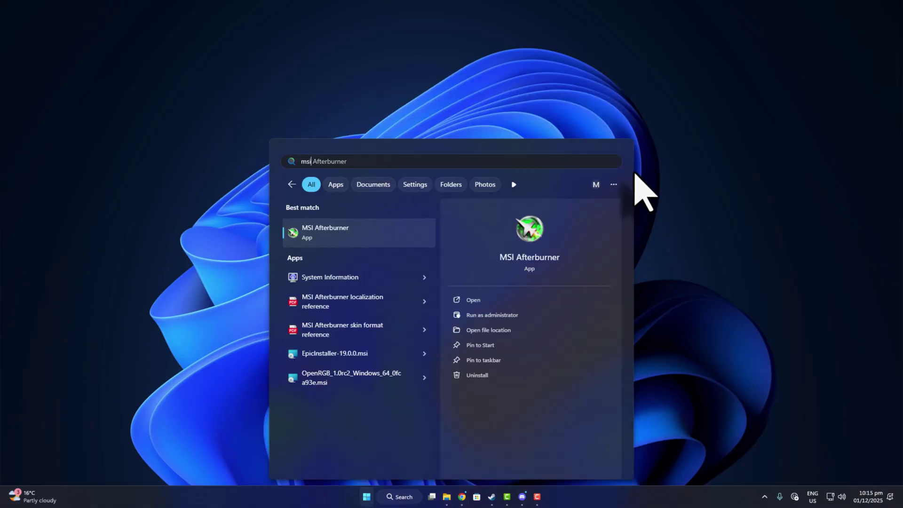
key("Return")
left_click(426, 327)
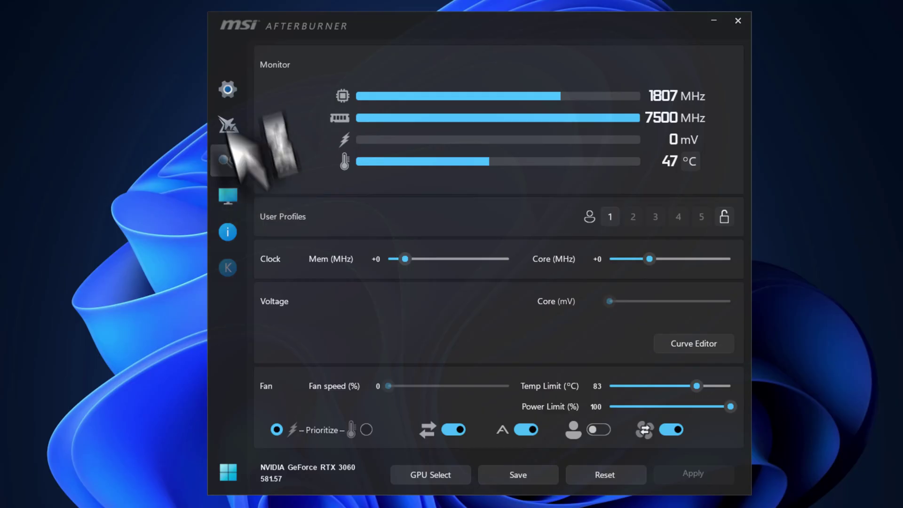
In Afterburner properties, make the NVIDIA GeForce RTX 3060 the master GPU
left_click(228, 89)
left_click(339, 90)
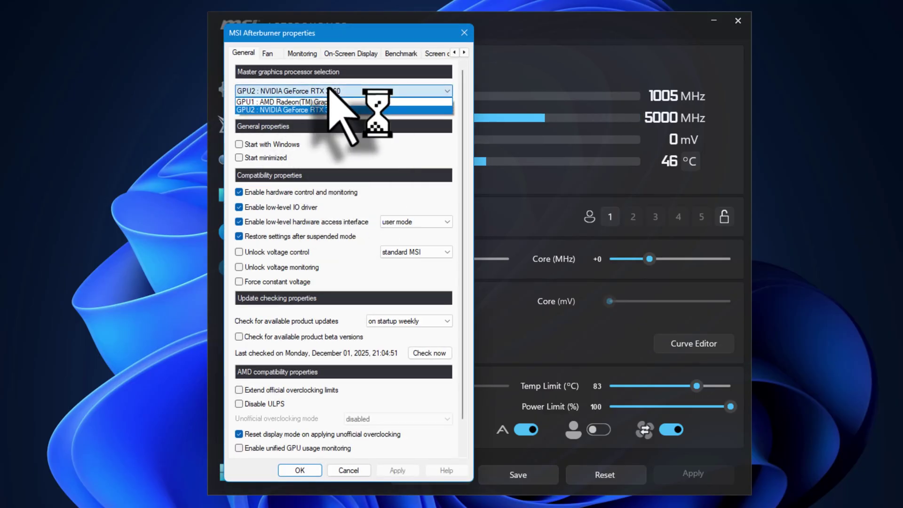
left_click(334, 108)
left_click(355, 90)
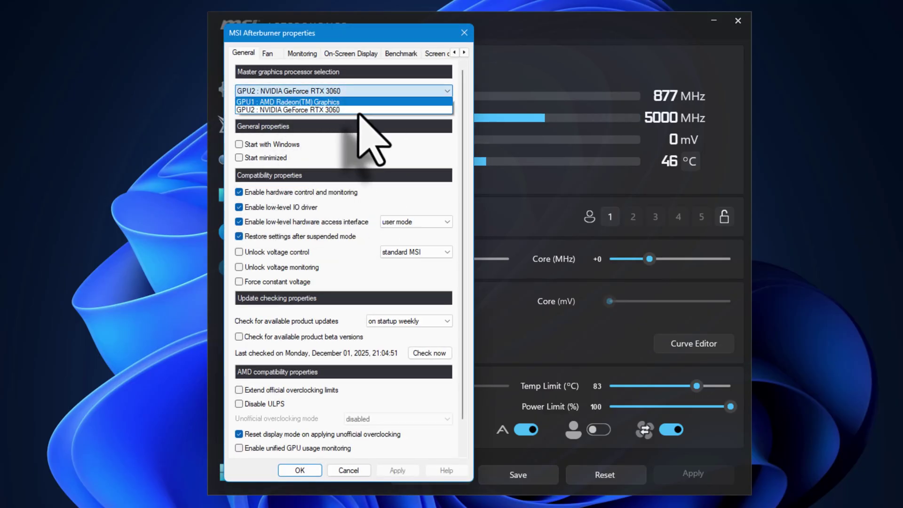
left_click(358, 108)
Disable the low-level IO driver and save the settings, declining an immediate restart
left_click(239, 207)
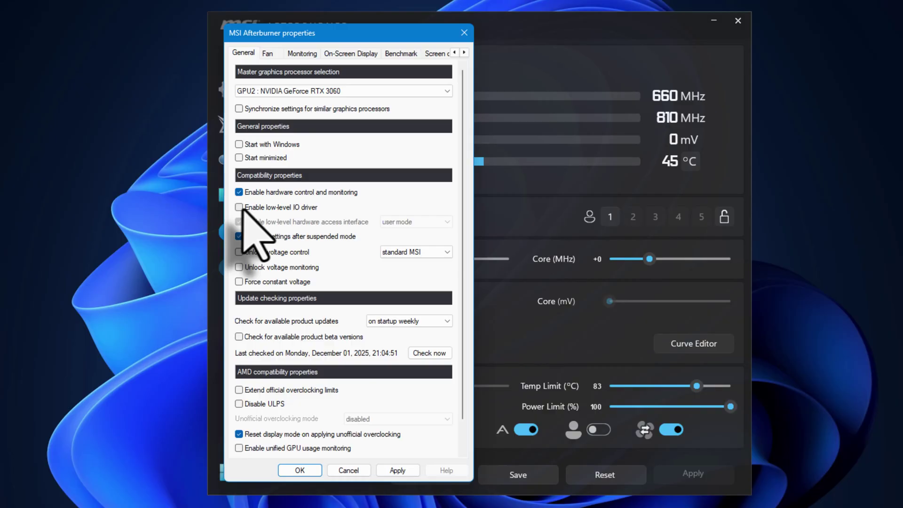
left_click(398, 470)
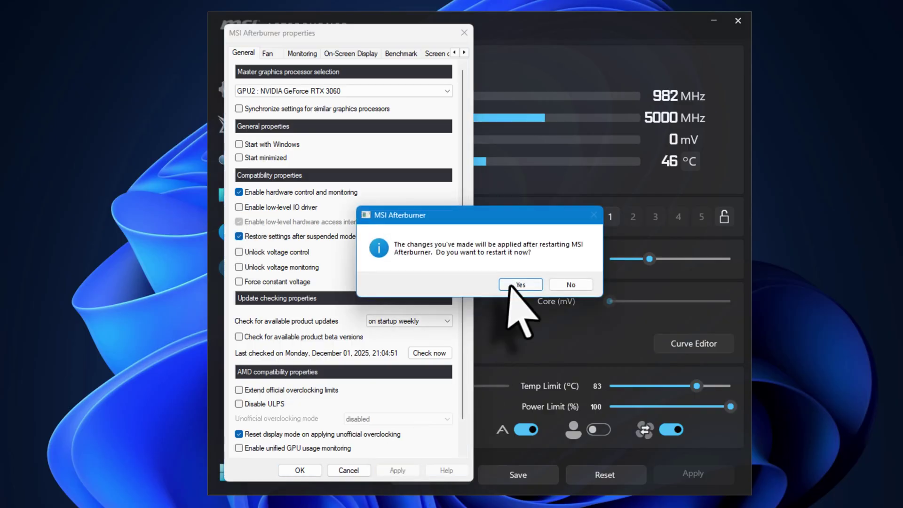
left_click(571, 284)
left_click(300, 470)
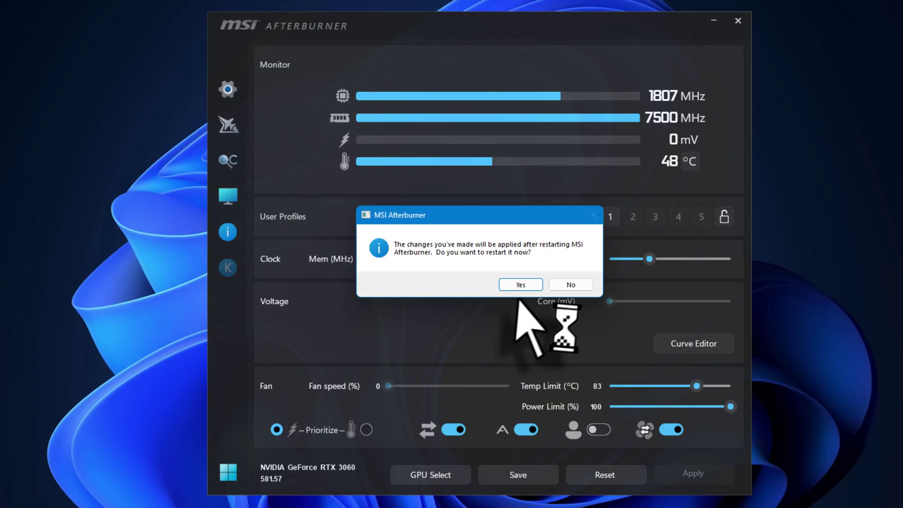
left_click(577, 288)
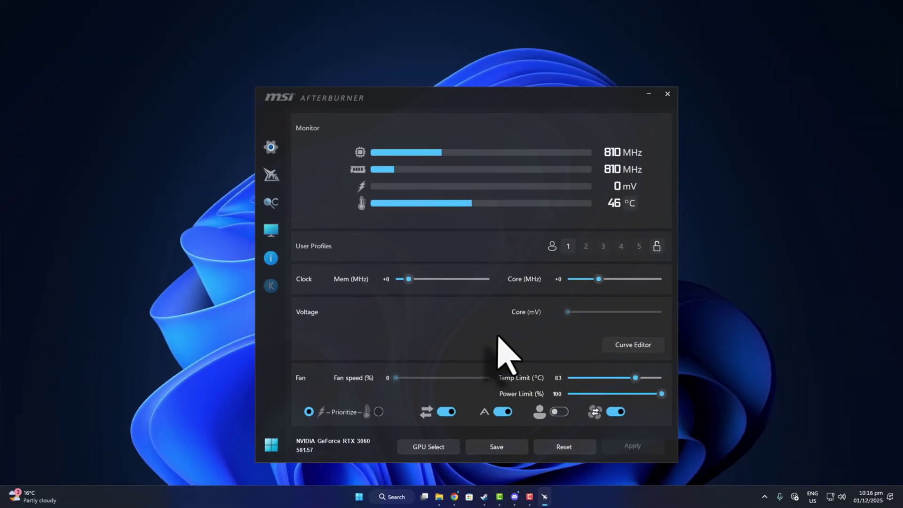
Close the MSI Afterburner window to return to the bare desktop
left_click(668, 94)
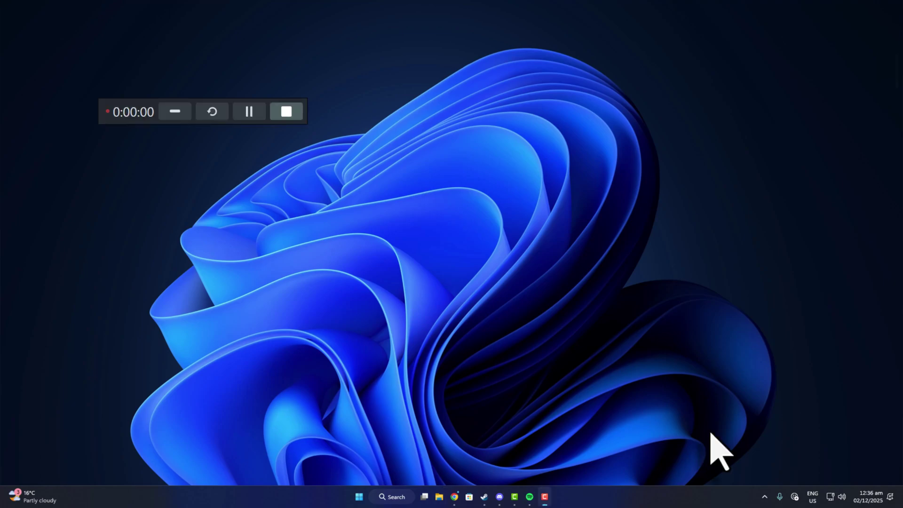
Launch NVIDIA Control Panel from the NVIDIA icon among the hidden tray apps
left_click(764, 497)
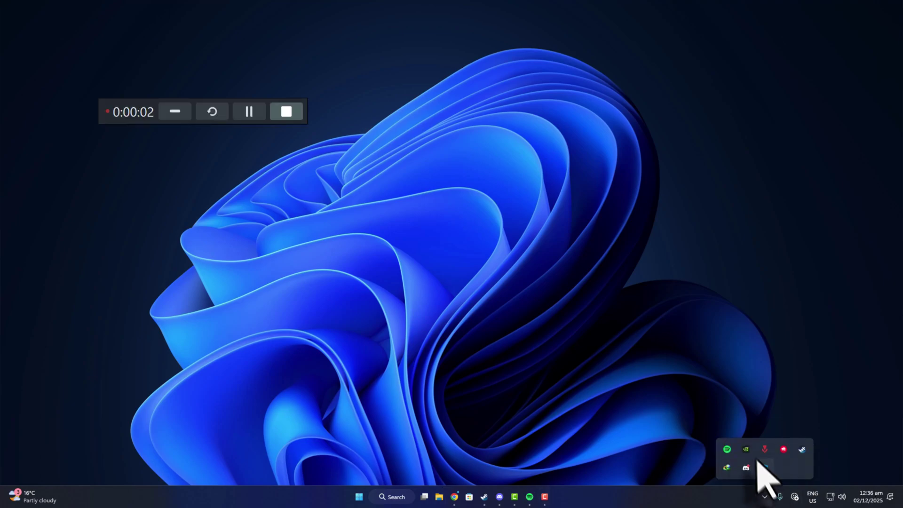
right_click(747, 451)
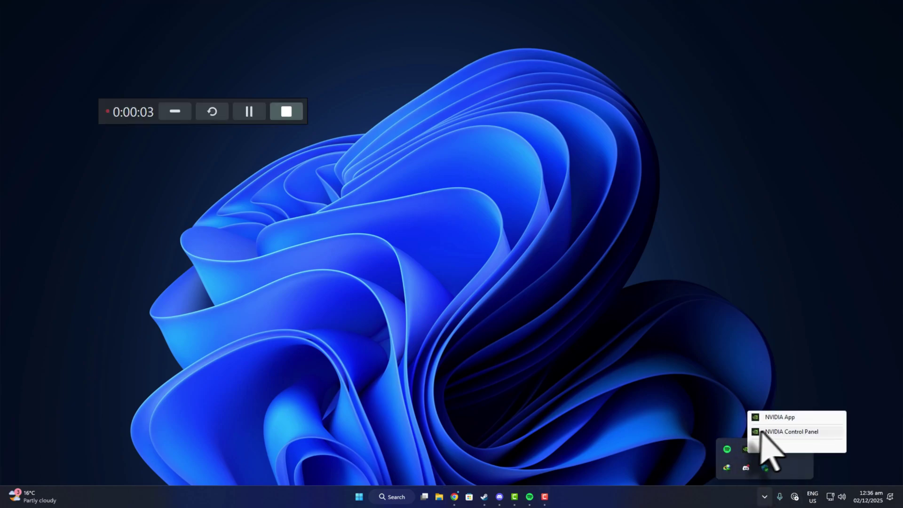
left_click(790, 433)
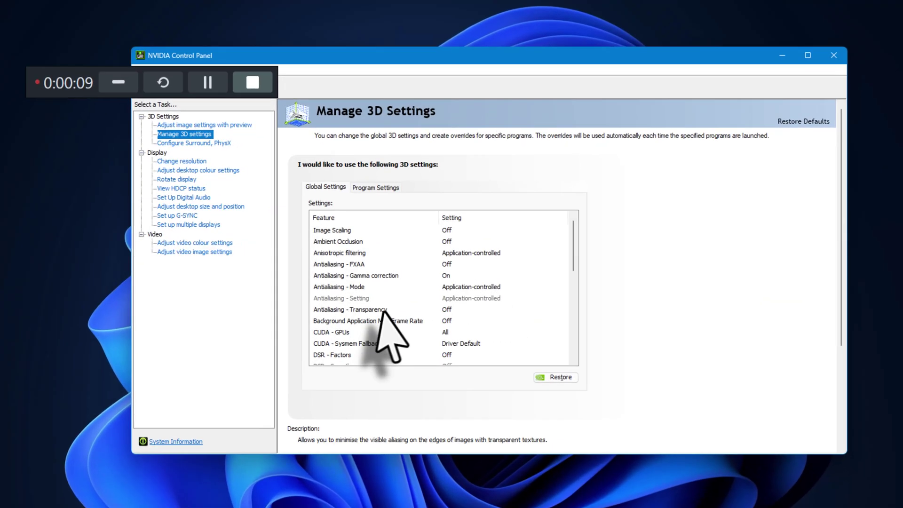
Set Power management mode to Prefer maximum performance in Manage 3D settings and apply
scroll(397, 304, "down", 2)
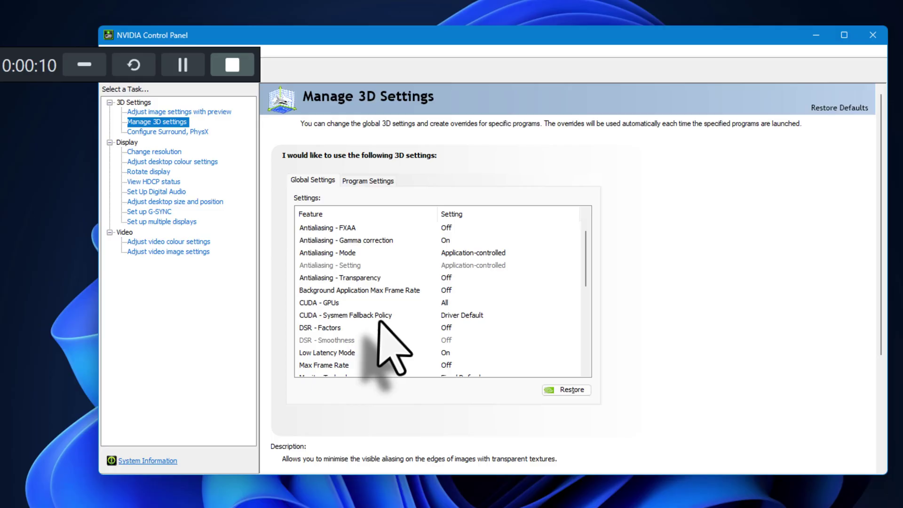
scroll(390, 325, "down", 1)
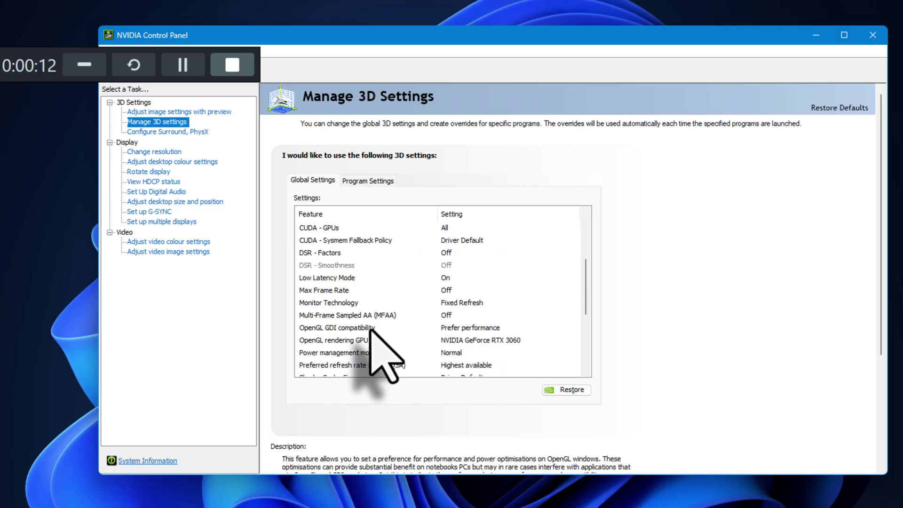
scroll(369, 337, "down", 1)
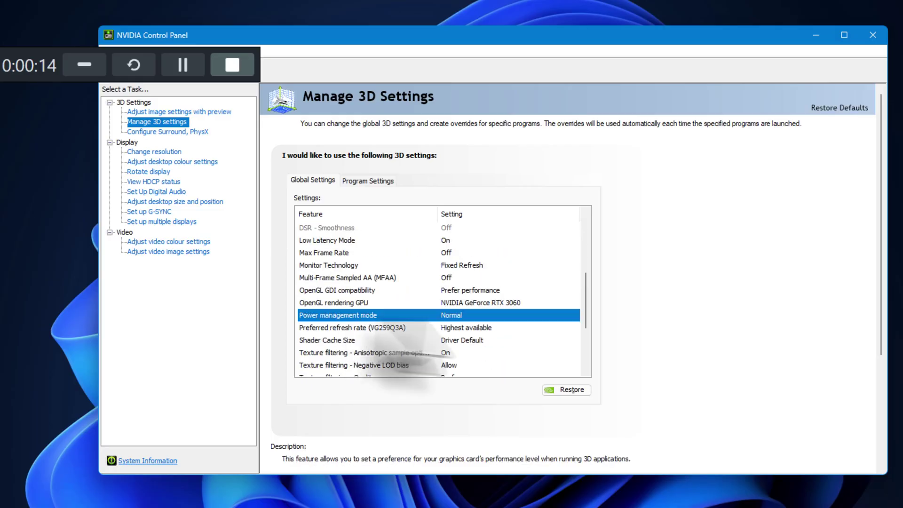
left_click(498, 315)
left_click(500, 337)
scroll(470, 334, "up", 4)
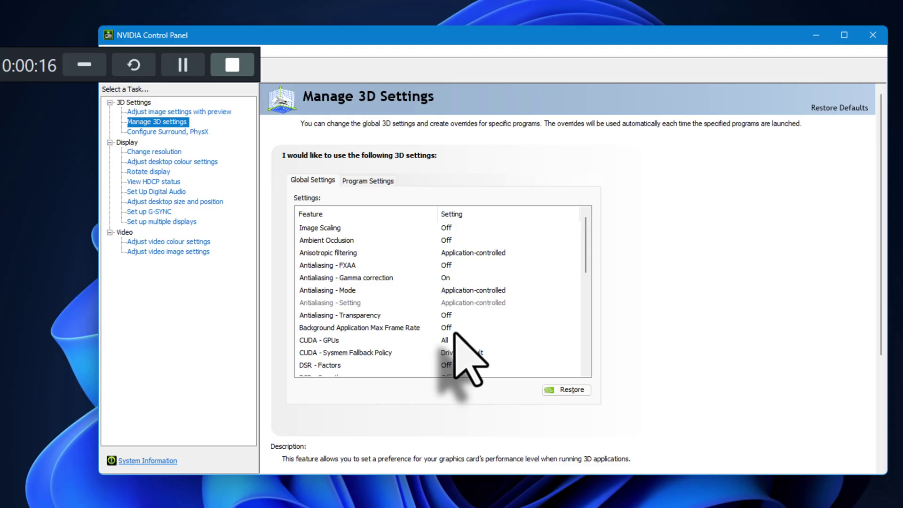
scroll(454, 333, "down", 4)
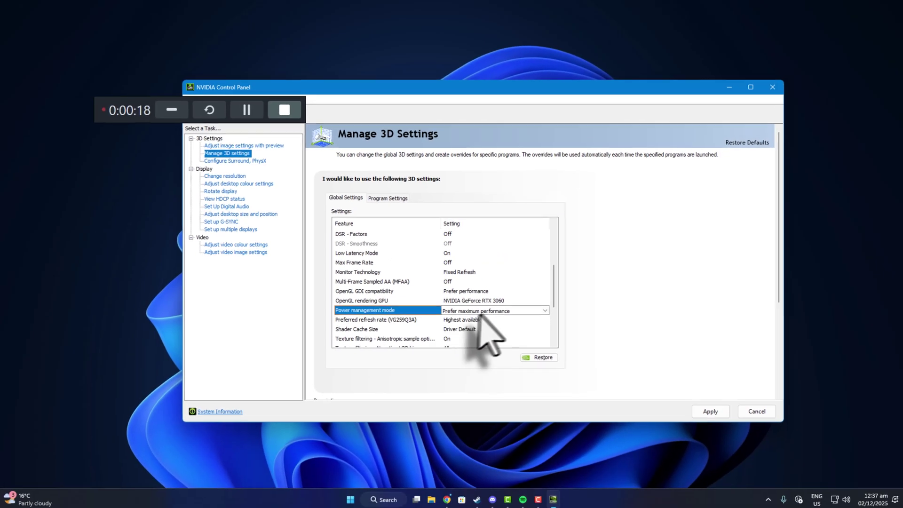
left_click(706, 409)
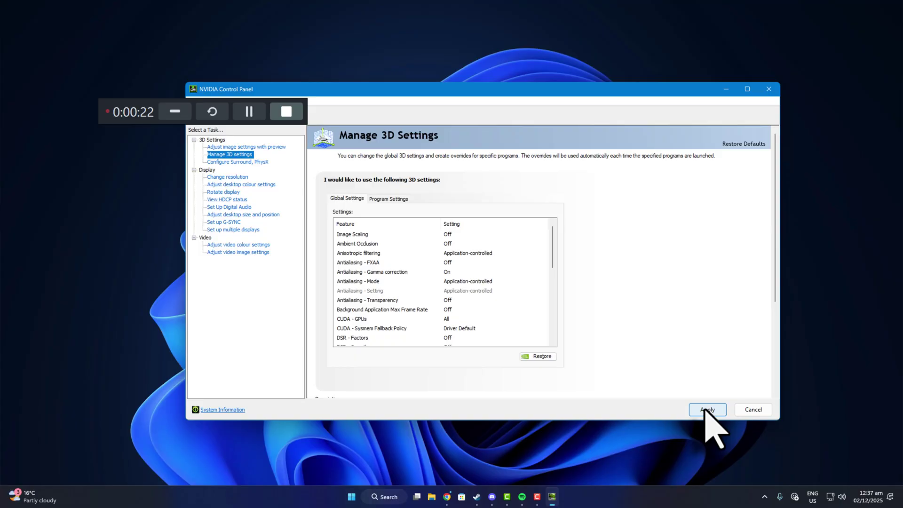